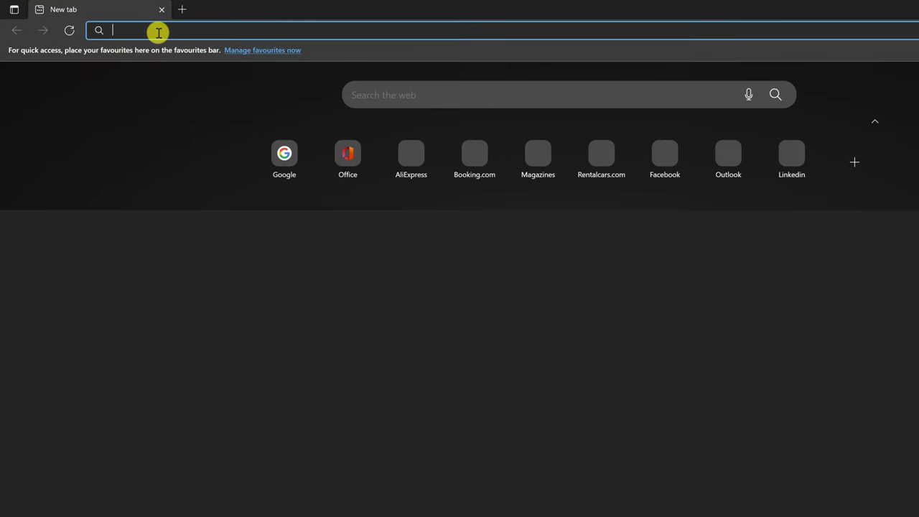
- Go to studio.youtube.com in Edge
text(st)
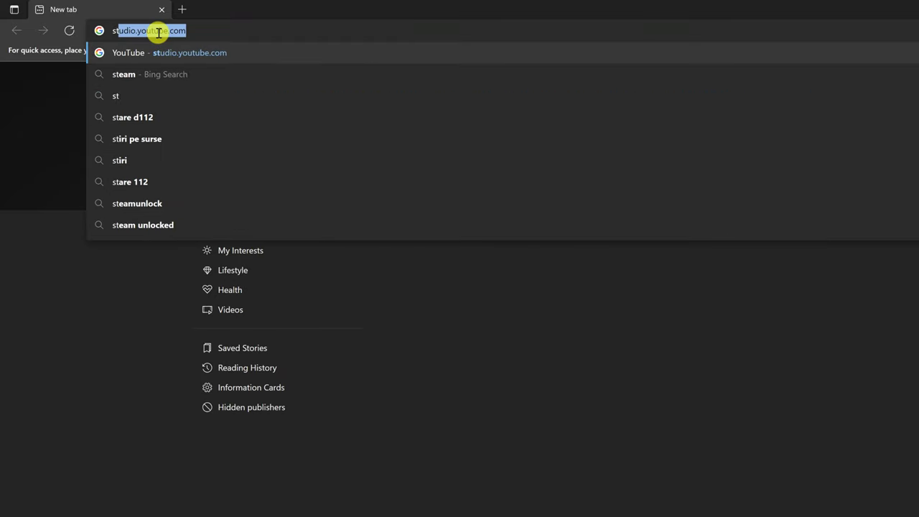
text(udio.yo)
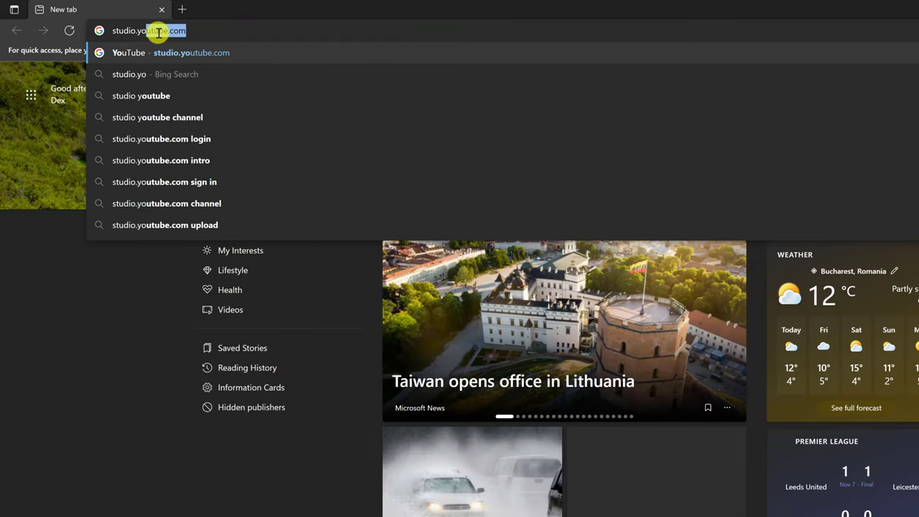
text(u)
key(Return)
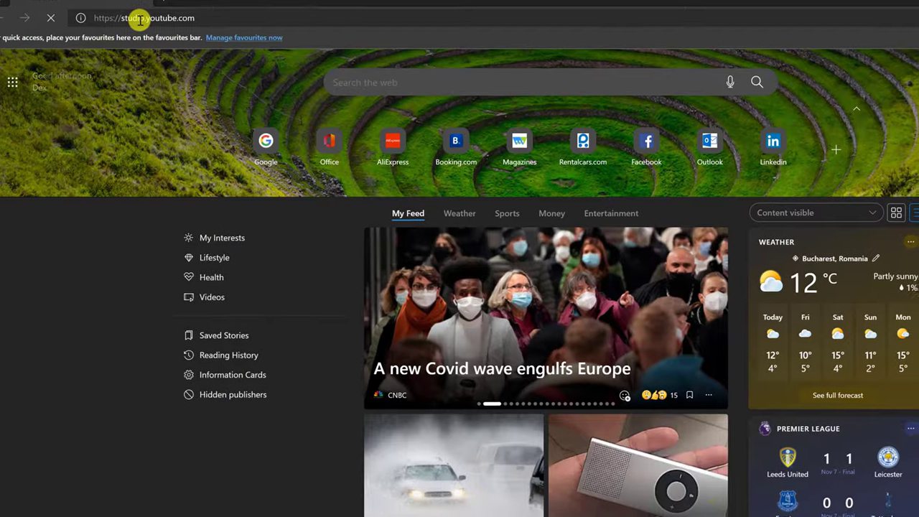
- Sign in to Google with the dexhowtoand account email and password
text(dexh)
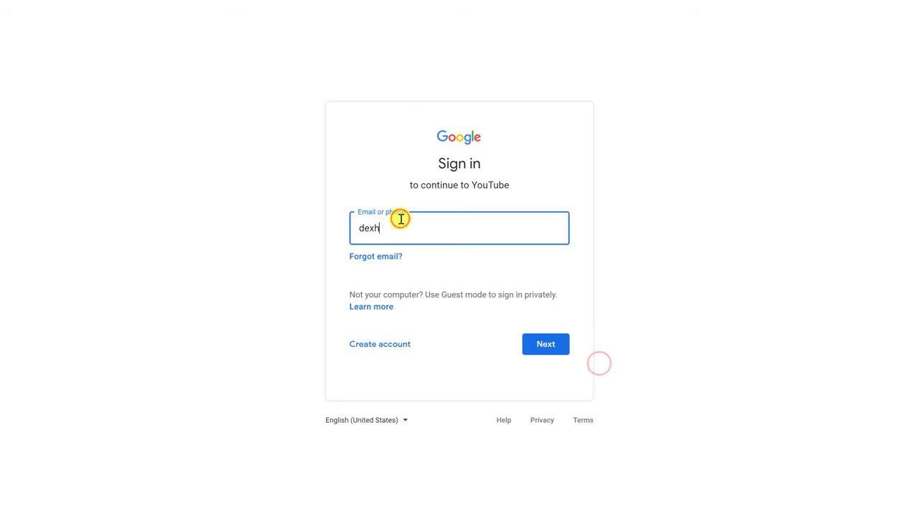
text(owtoand)
click(544, 345)
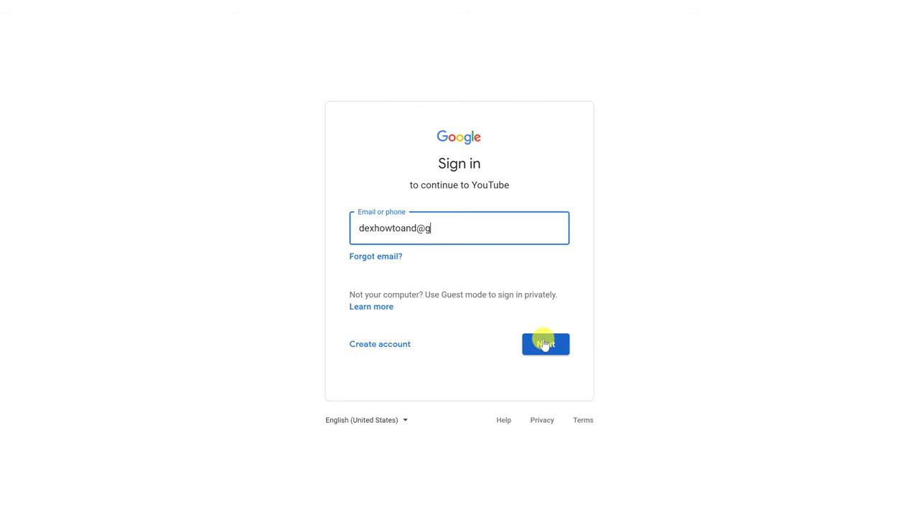
text(•••••••)
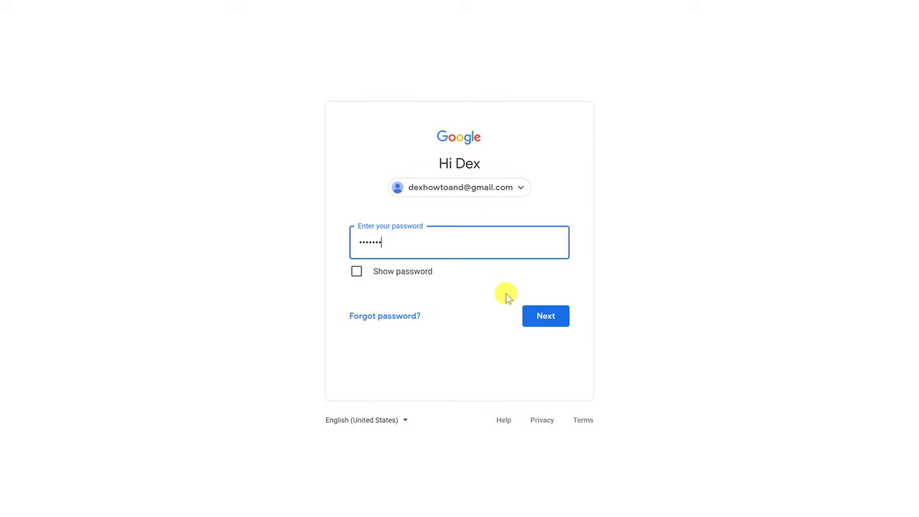
click(542, 323)
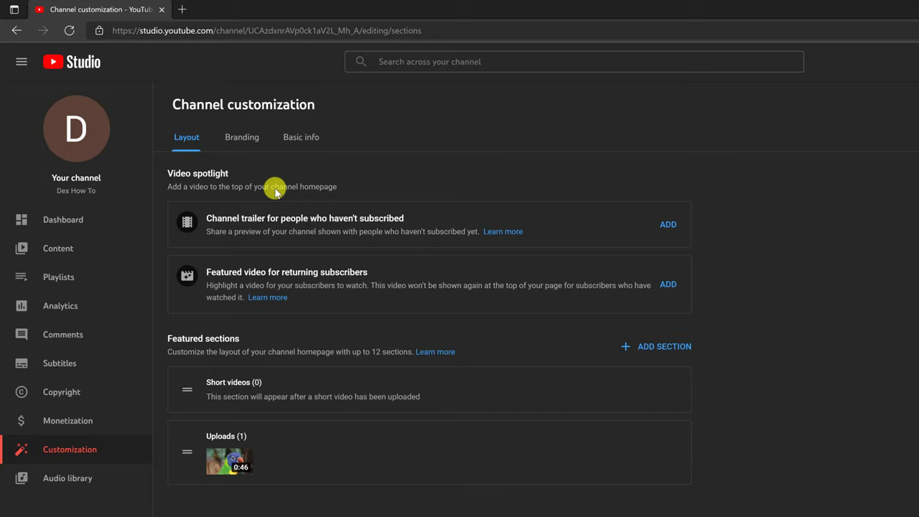
- Show the Basic info tab with the channel name "Dex How To"
click(308, 141)
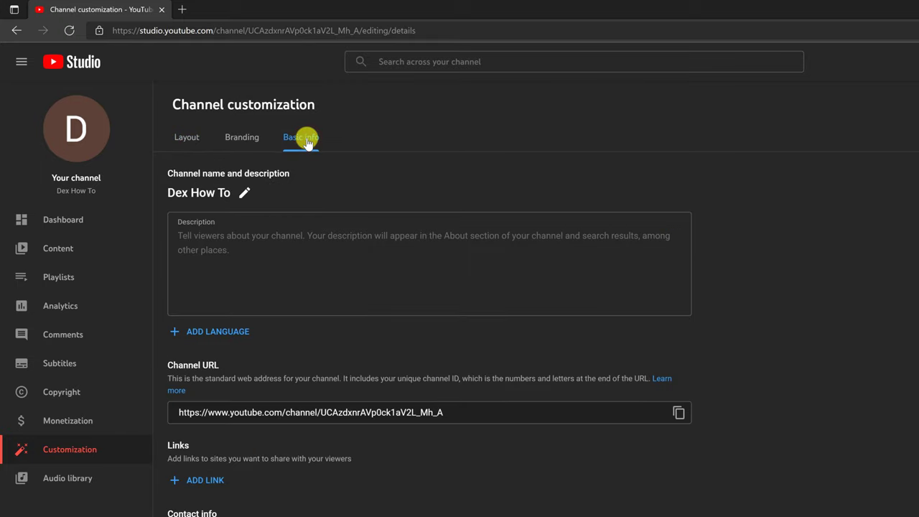
- Rename the channel to "Dex How To Gaming" and publish it
click(244, 192)
click(243, 238)
text(Gaming)
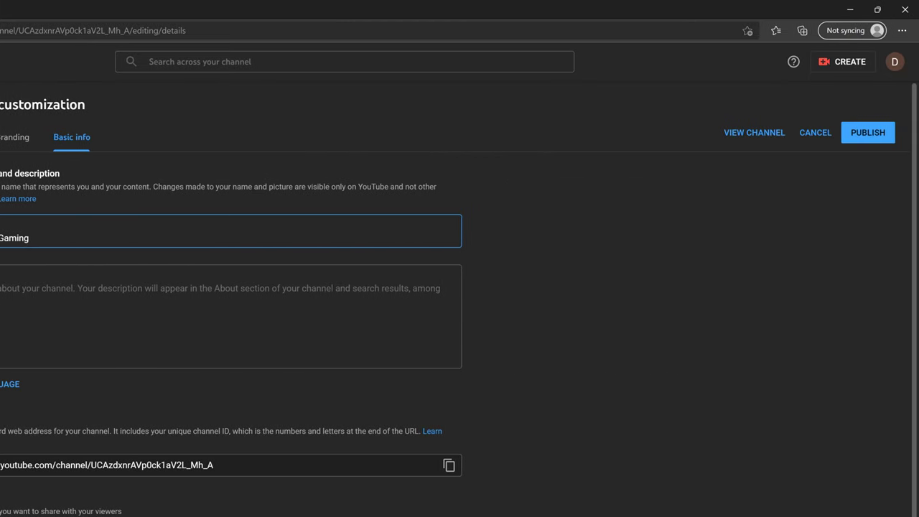
click(872, 132)
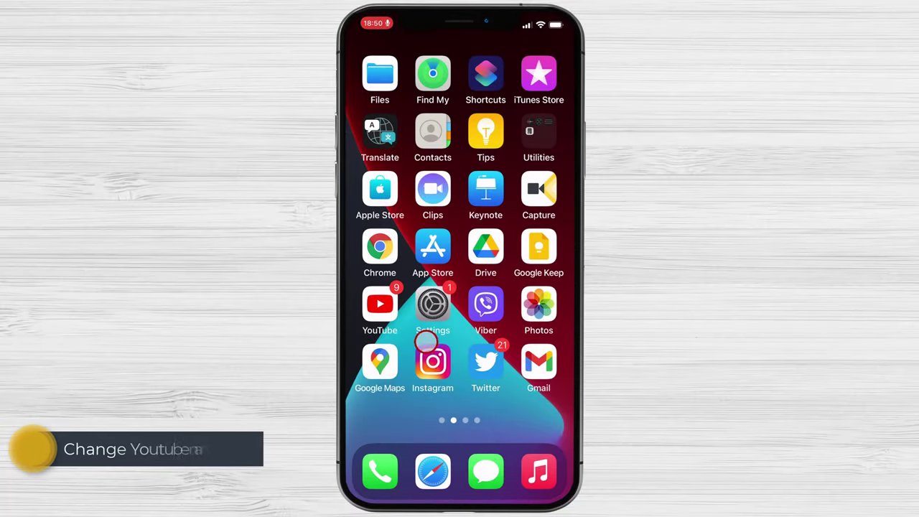
- Launch the YouTube app on the iPhone to its home feed
click(378, 298)
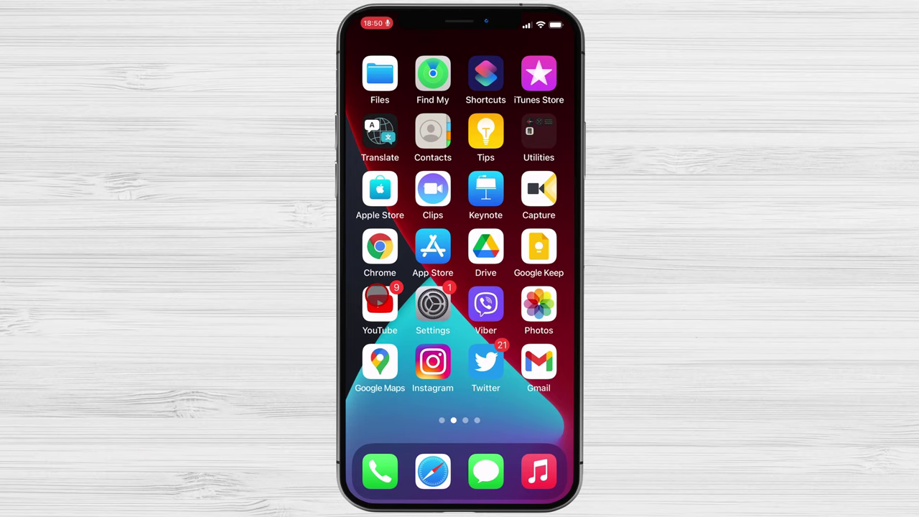
click(378, 301)
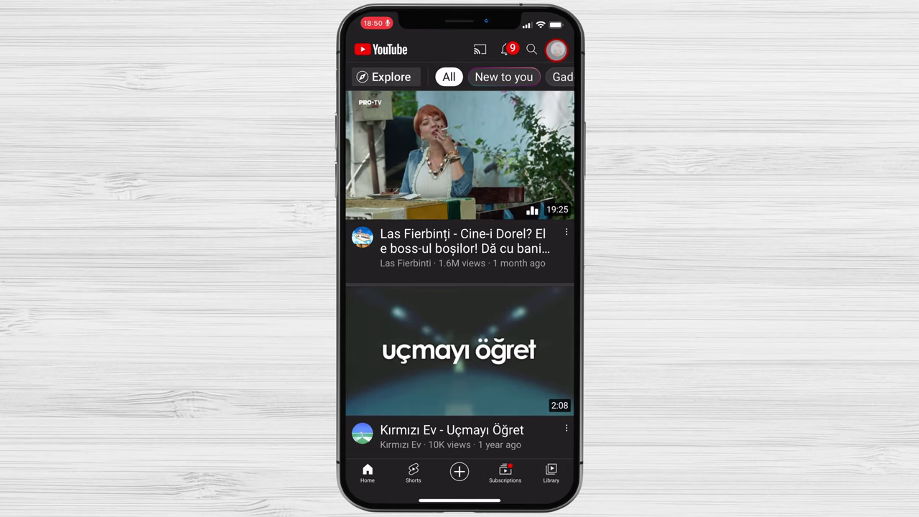
- Open Edit Channel from the profile menu's Your channel page
click(554, 47)
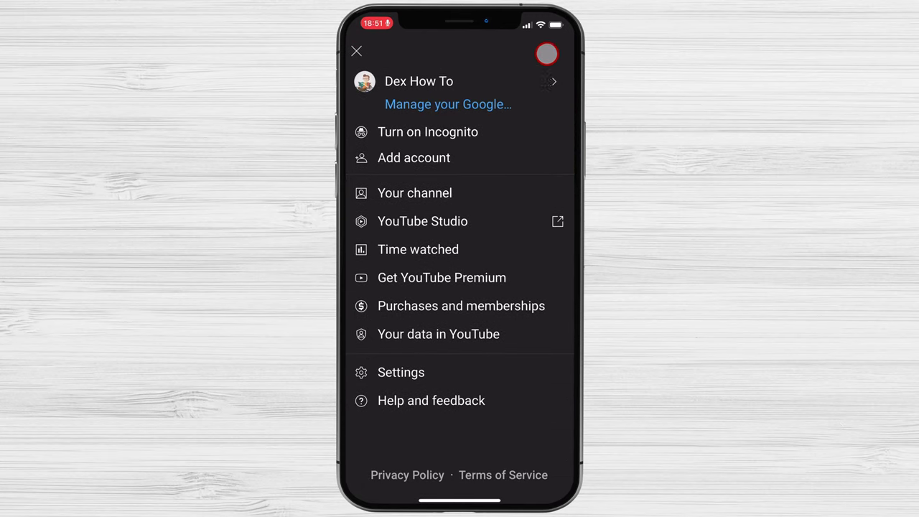
click(438, 193)
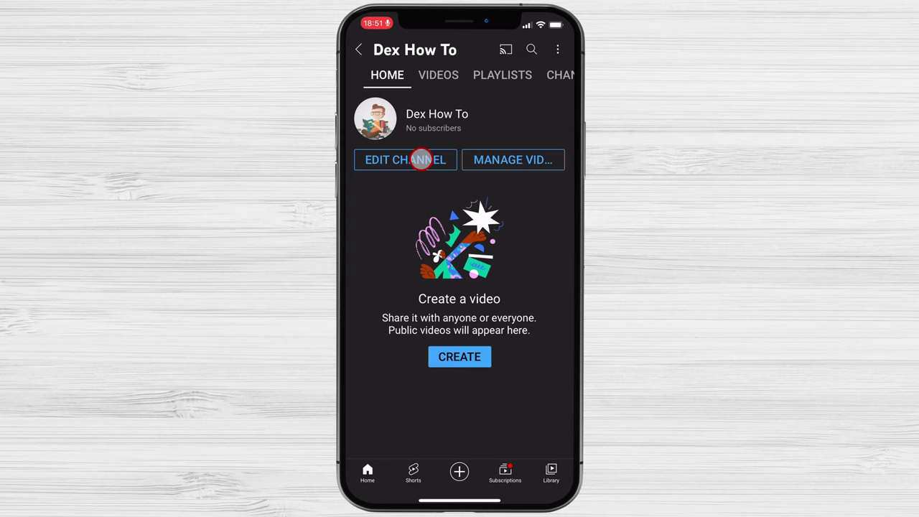
click(421, 159)
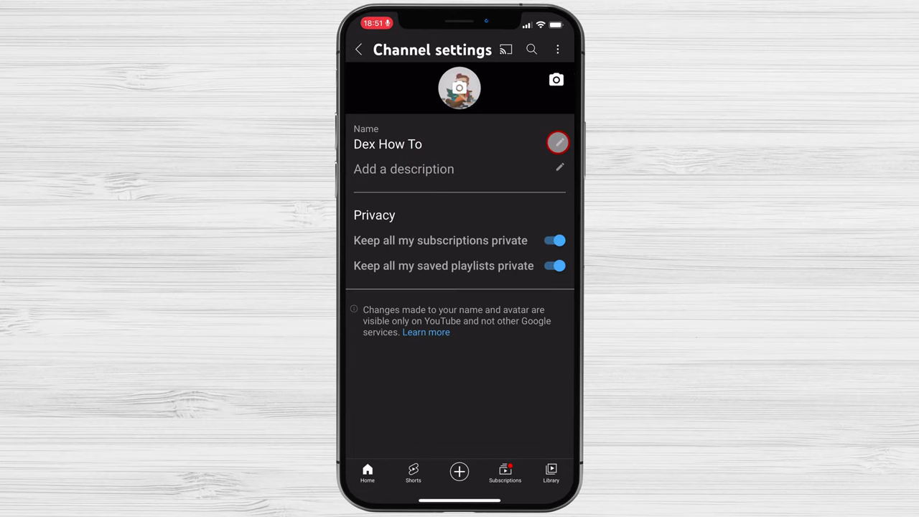
- Change the channel name to "Dex How To games" and save it
click(558, 142)
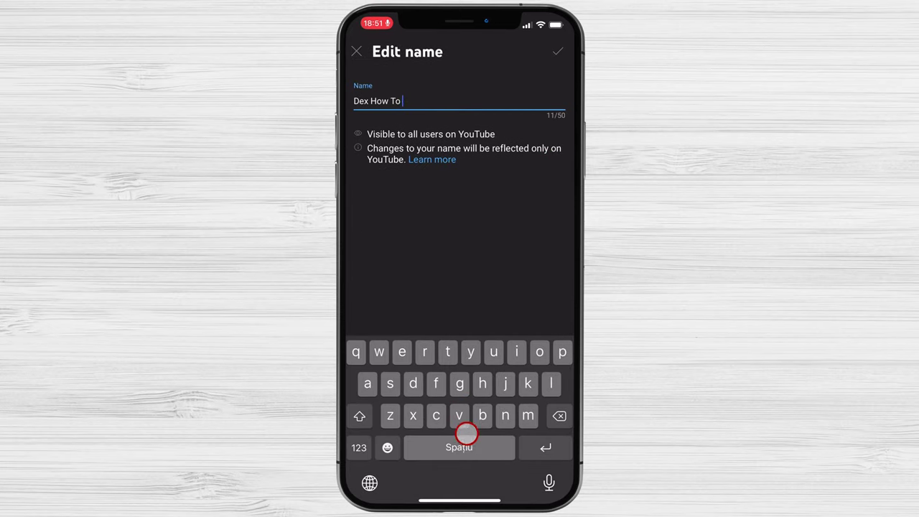
text(ga)
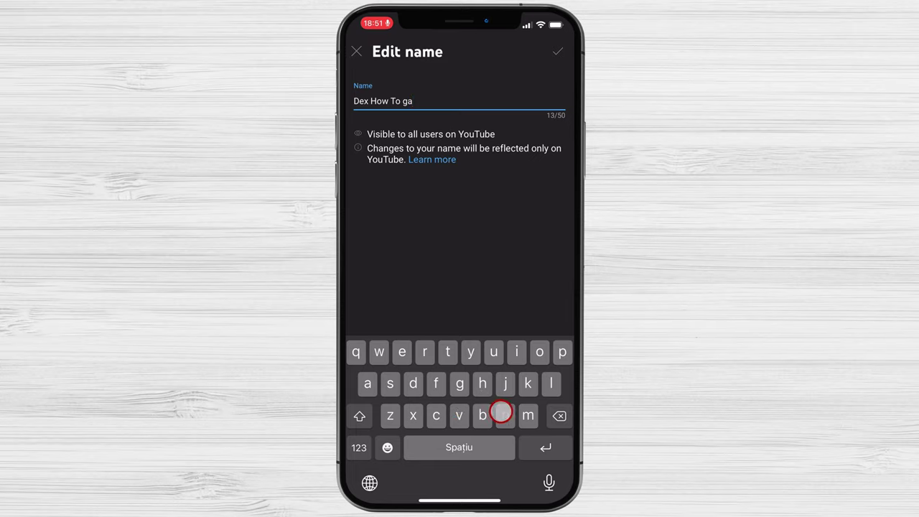
text(mes)
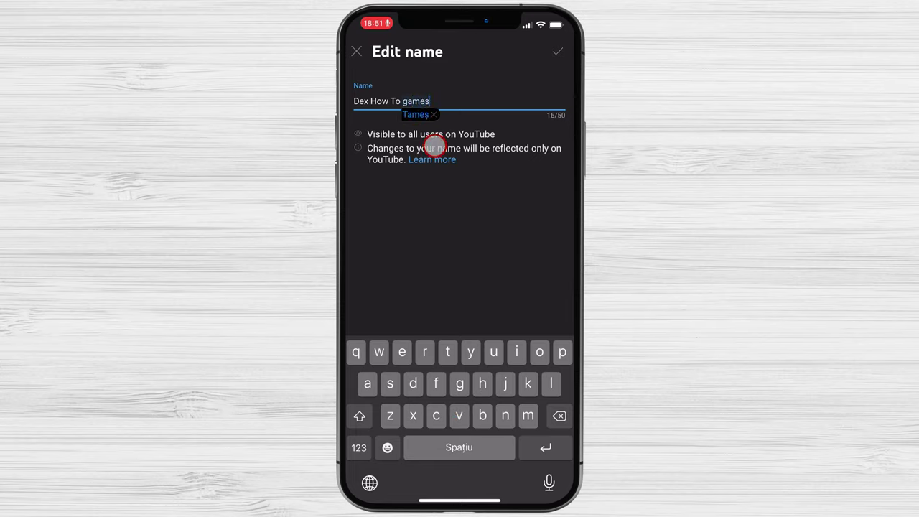
click(558, 52)
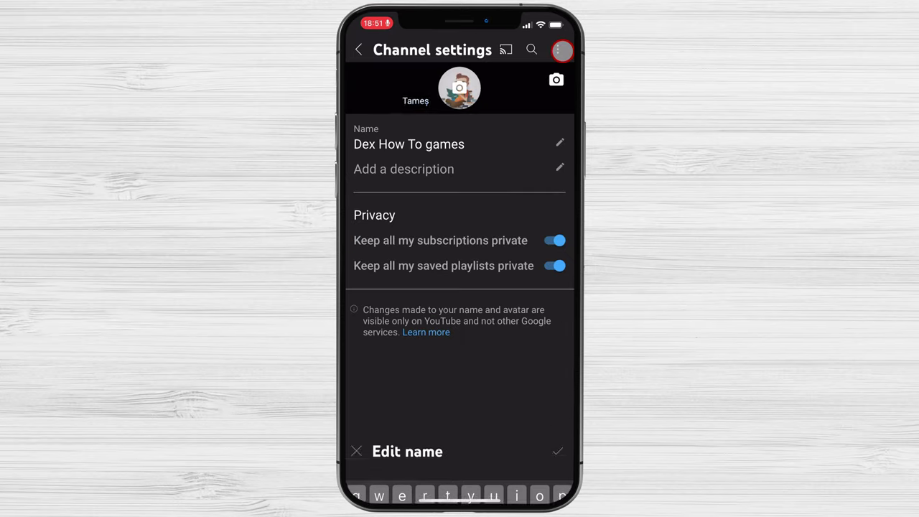